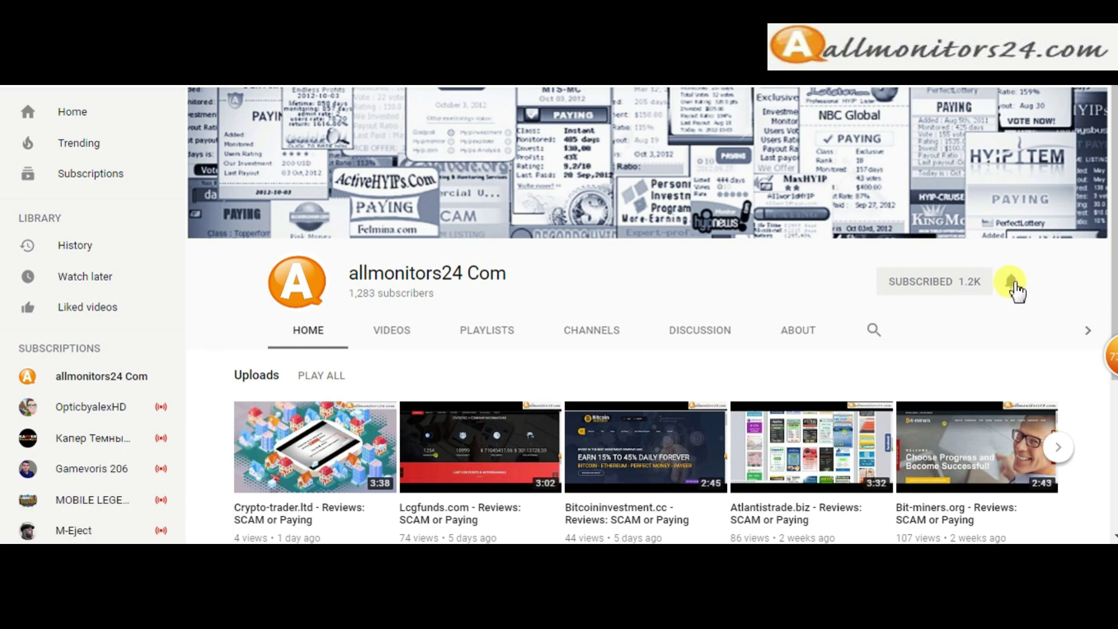
- Switch the allmonitors24 Com channel's subscription bell to all notifications
{"action": "left_click", "coordinate": [1012, 282]}
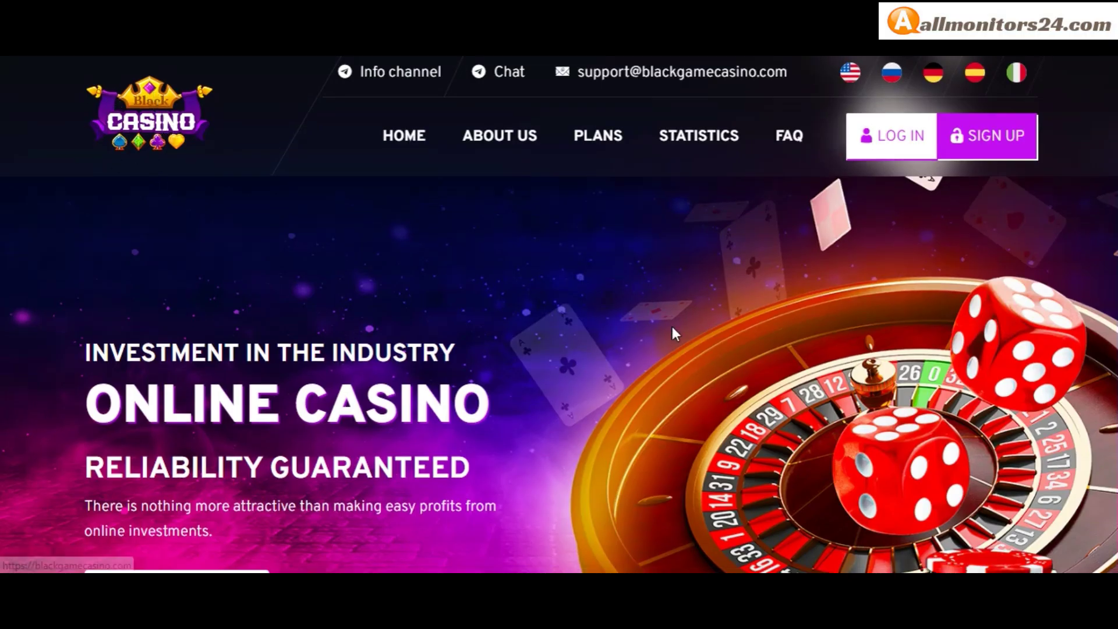
{"action": "scroll", "coordinate": [670, 324], "scroll_direction": "down", "scroll_amount": 5}
{"action": "scroll", "coordinate": [670, 325], "scroll_direction": "down", "scroll_amount": 5}
{"action": "scroll", "coordinate": [671, 324], "scroll_direction": "down", "scroll_amount": 4}
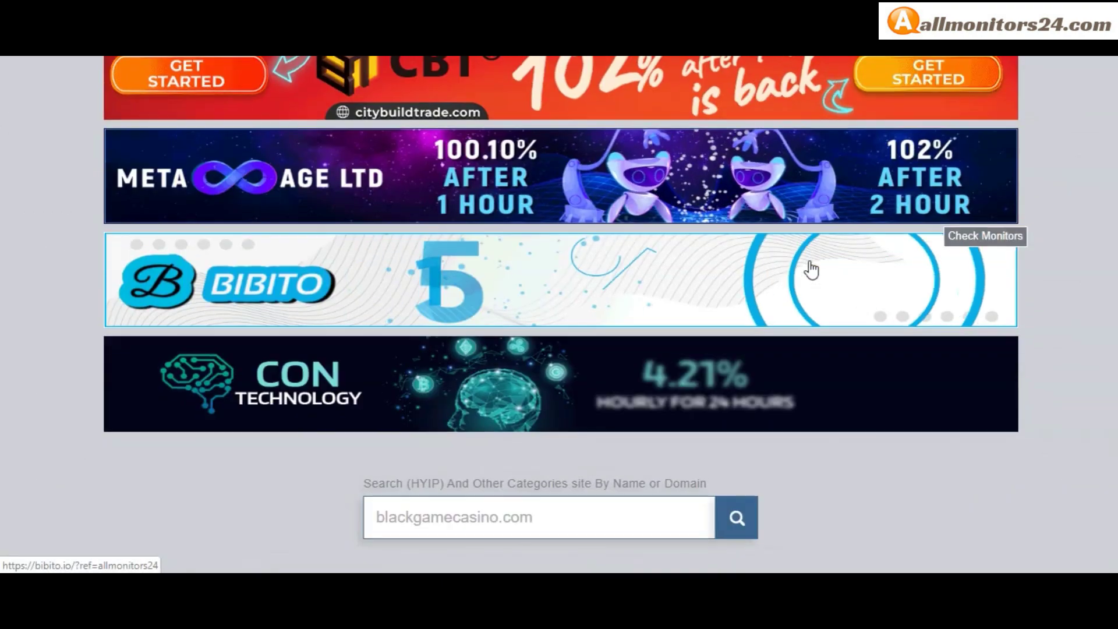
{"action": "scroll", "coordinate": [813, 271], "scroll_direction": "down", "scroll_amount": 3}
{"action": "scroll", "coordinate": [359, 360], "scroll_direction": "down", "scroll_amount": 4}
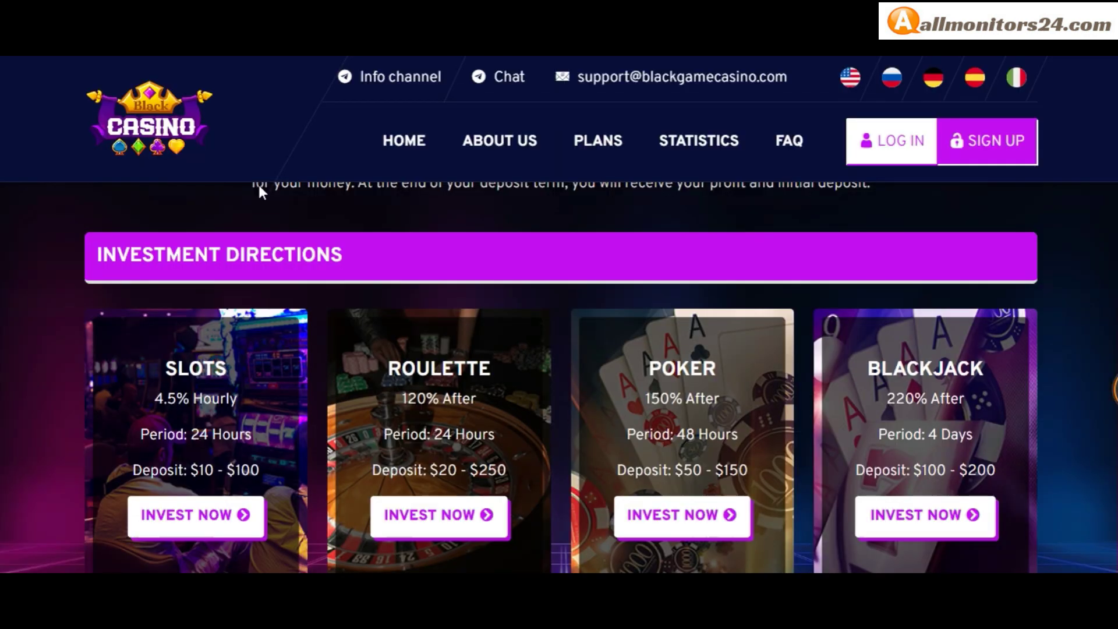
{"action": "scroll", "coordinate": [260, 191], "scroll_direction": "down", "scroll_amount": 2}
{"action": "scroll", "coordinate": [175, 262], "scroll_direction": "down", "scroll_amount": 2}
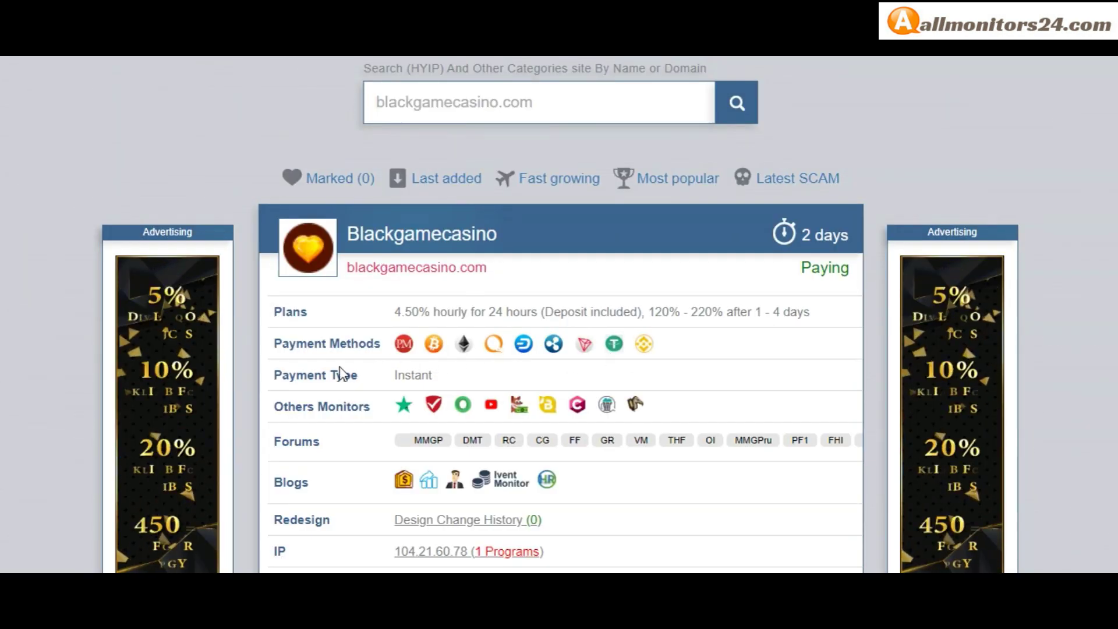
{"action": "scroll", "coordinate": [435, 384], "scroll_direction": "down", "scroll_amount": 2}
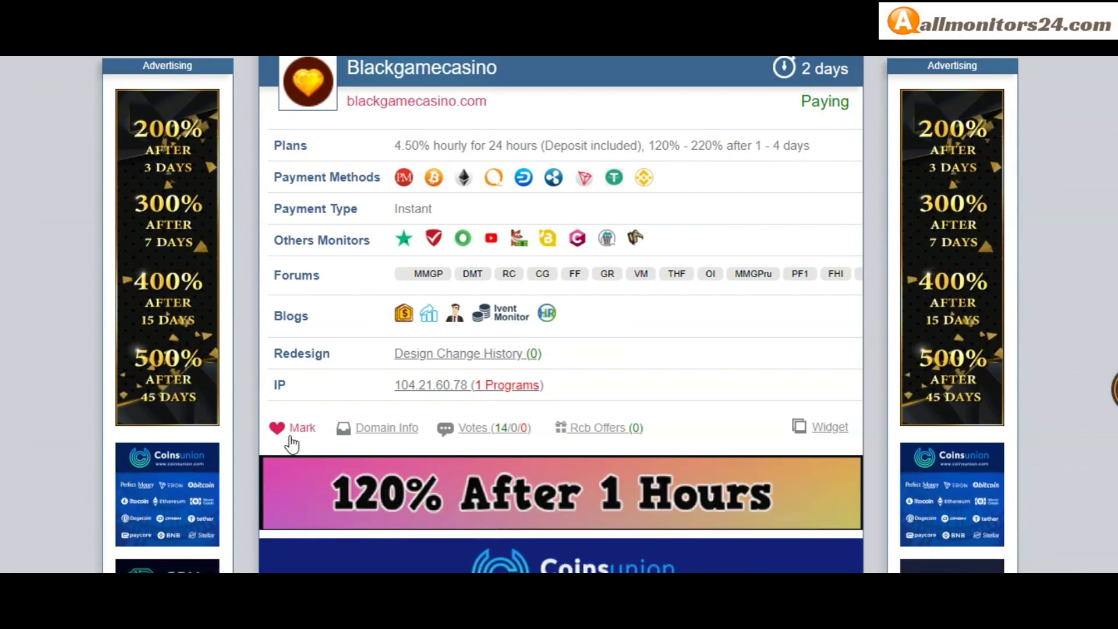
{"action": "scroll", "coordinate": [347, 433], "scroll_direction": "up", "scroll_amount": 3}
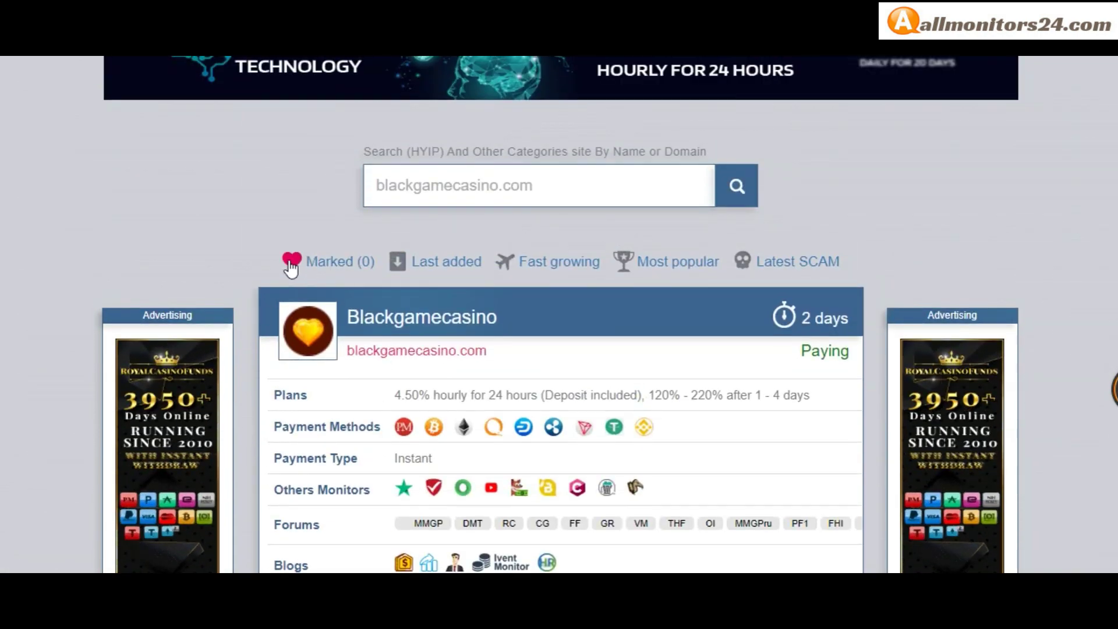
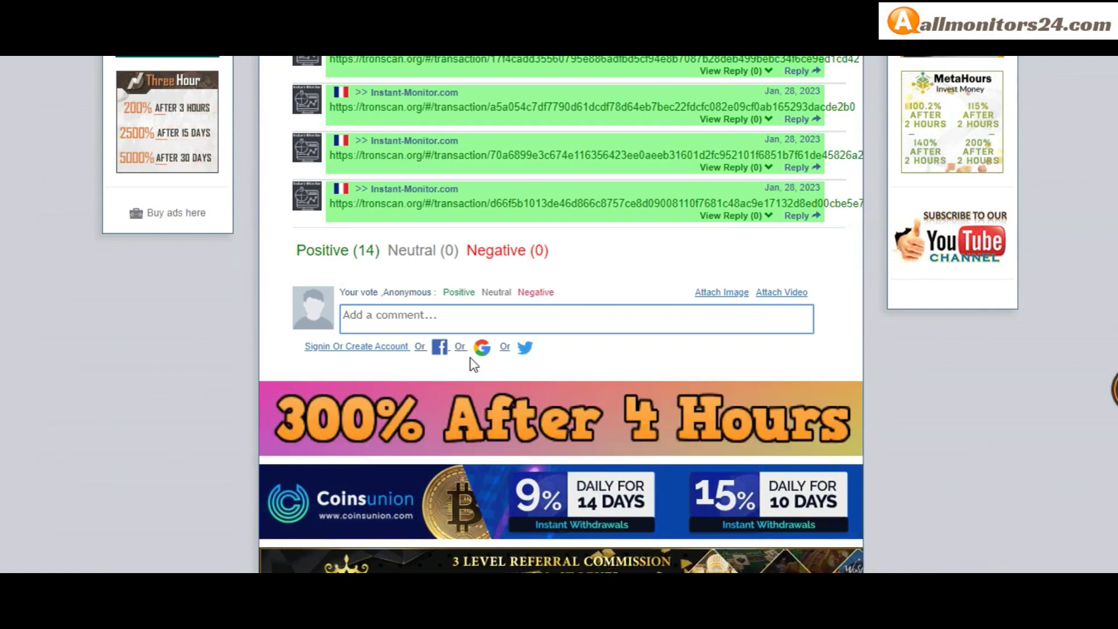
{"action": "scroll", "coordinate": [470, 360], "scroll_direction": "up", "scroll_amount": 10}
{"action": "scroll", "coordinate": [471, 361], "scroll_direction": "up", "scroll_amount": 5}
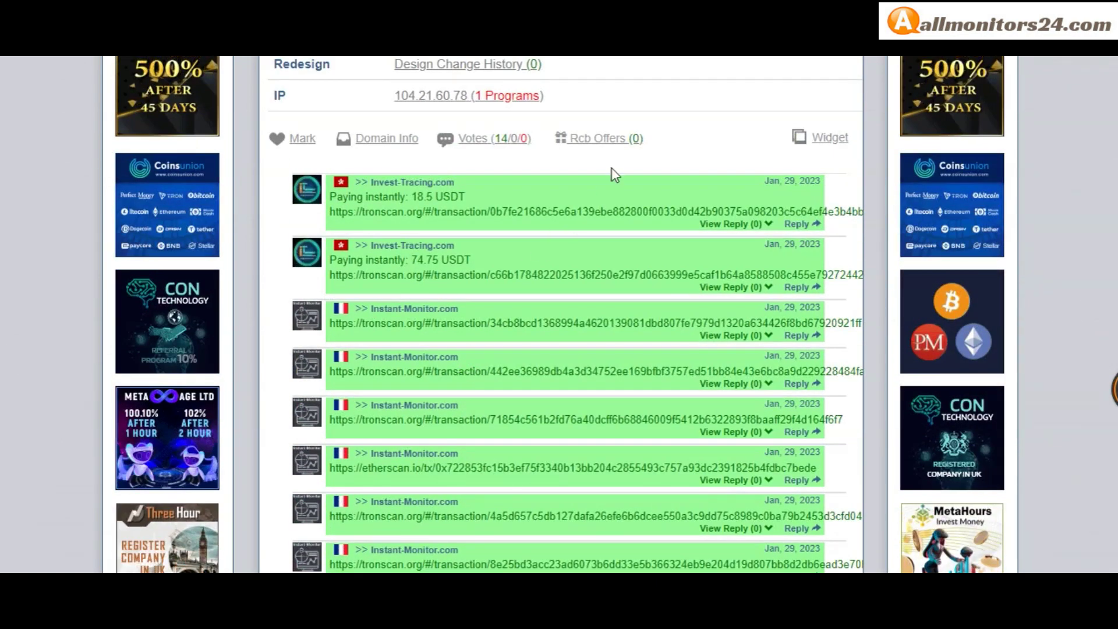
- Confirm the Rcb Offers tab is empty, collapse it, then show the domain registration details
{"action": "left_click", "coordinate": [600, 139]}
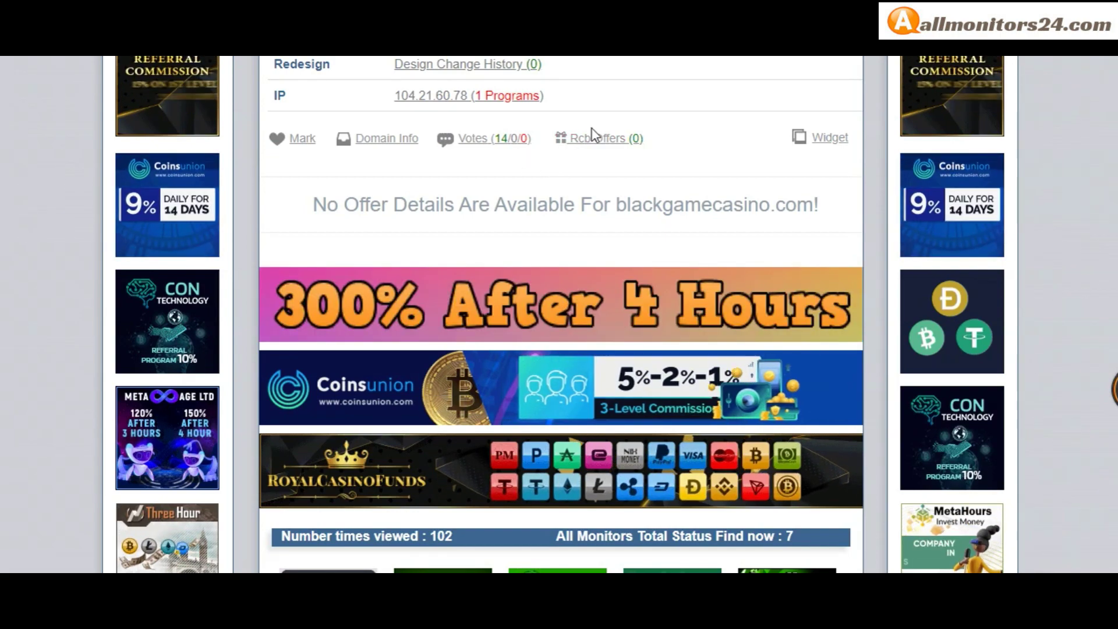
{"action": "left_click", "coordinate": [595, 140]}
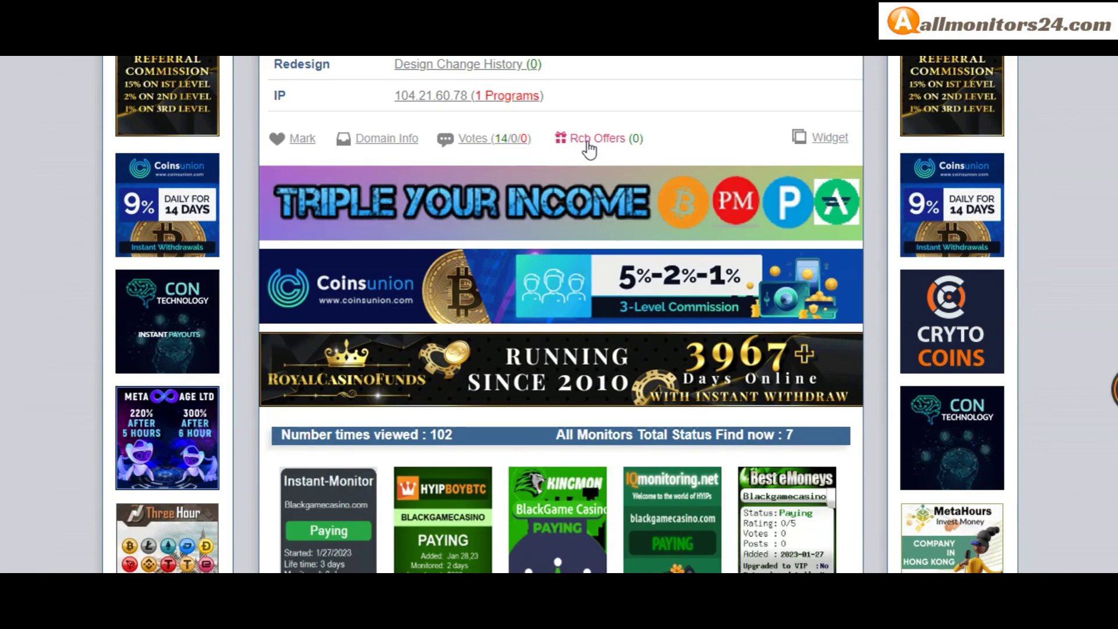
{"action": "left_click", "coordinate": [384, 138]}
{"action": "left_click", "coordinate": [388, 140]}
{"action": "scroll", "coordinate": [510, 404], "scroll_direction": "down", "scroll_amount": 5}
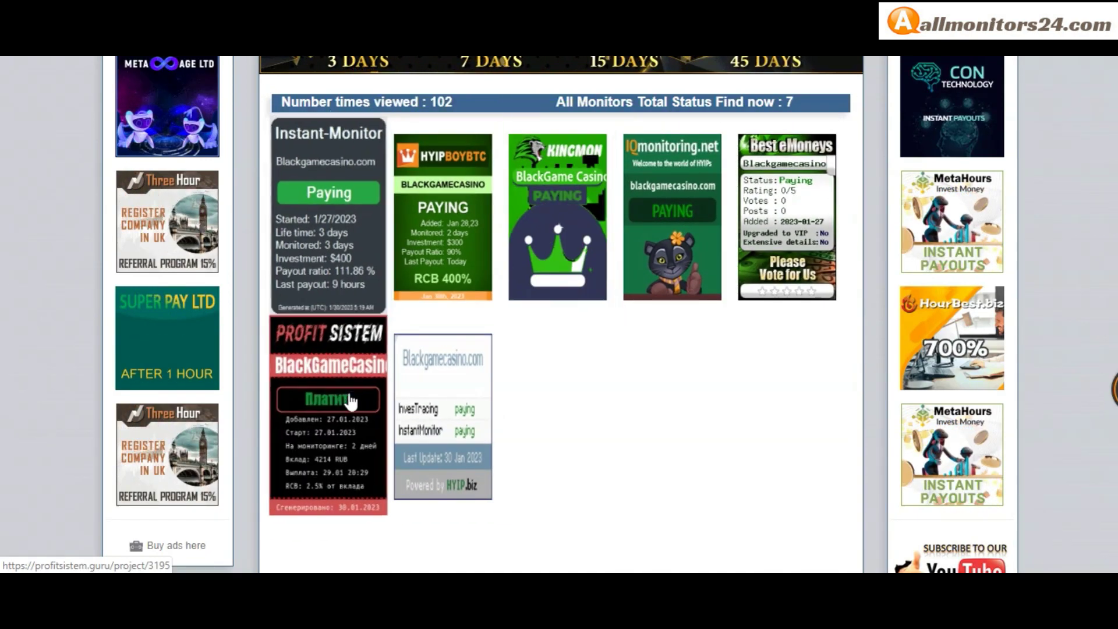
{"action": "scroll", "coordinate": [542, 262], "scroll_direction": "up", "scroll_amount": 5}
{"action": "scroll", "coordinate": [499, 212], "scroll_direction": "down", "scroll_amount": 5}
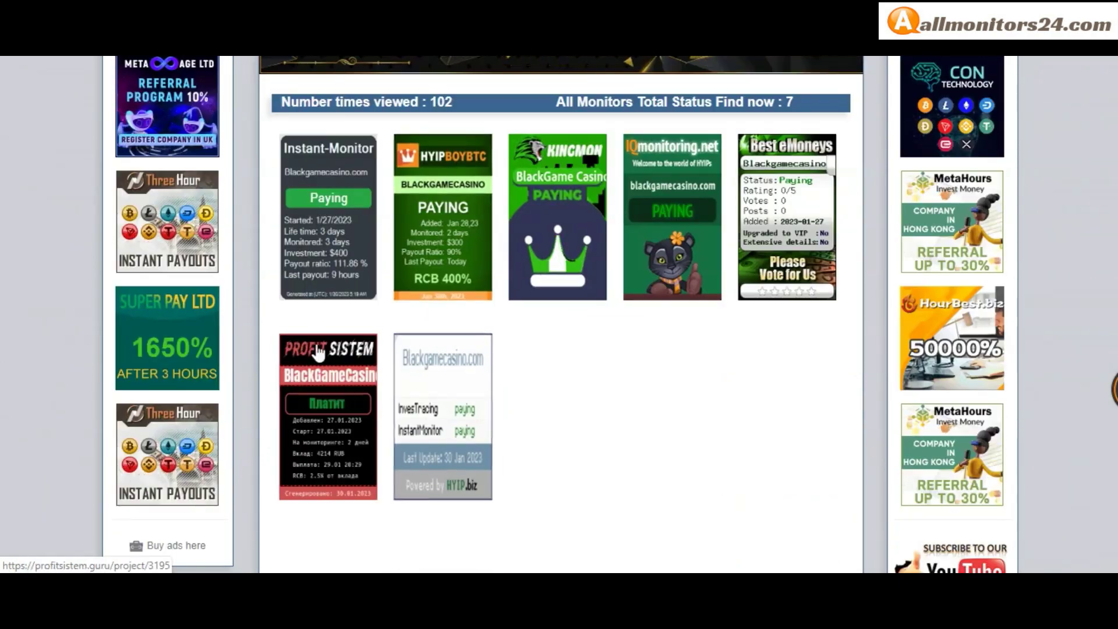
{"action": "scroll", "coordinate": [317, 351], "scroll_direction": "up", "scroll_amount": 10}
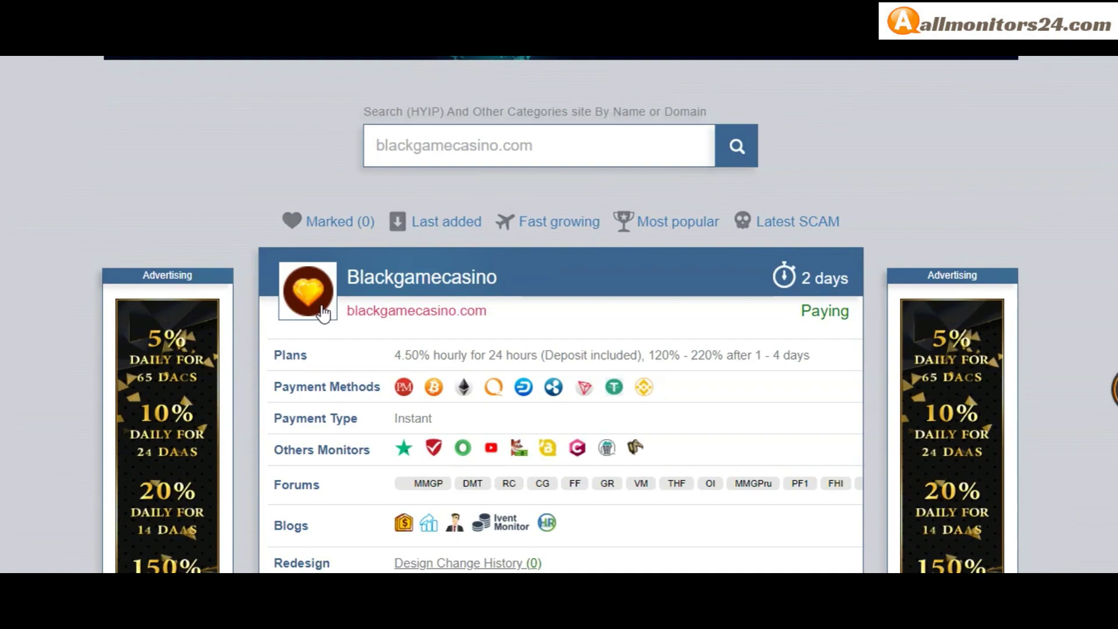
{"action": "left_click", "coordinate": [324, 312]}
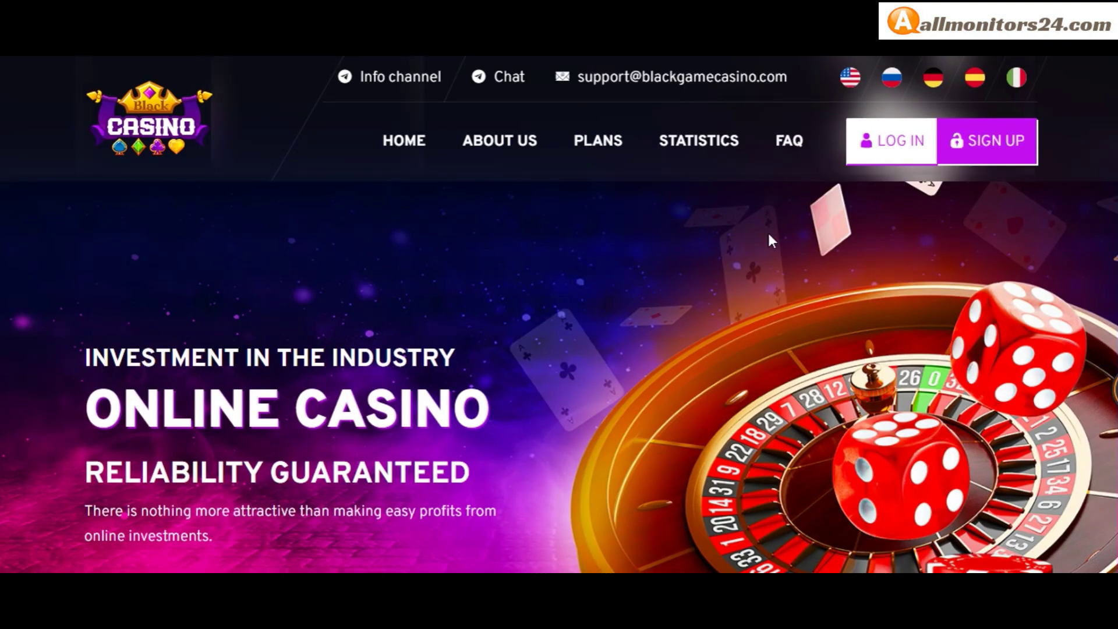
{"action": "left_click", "coordinate": [783, 146]}
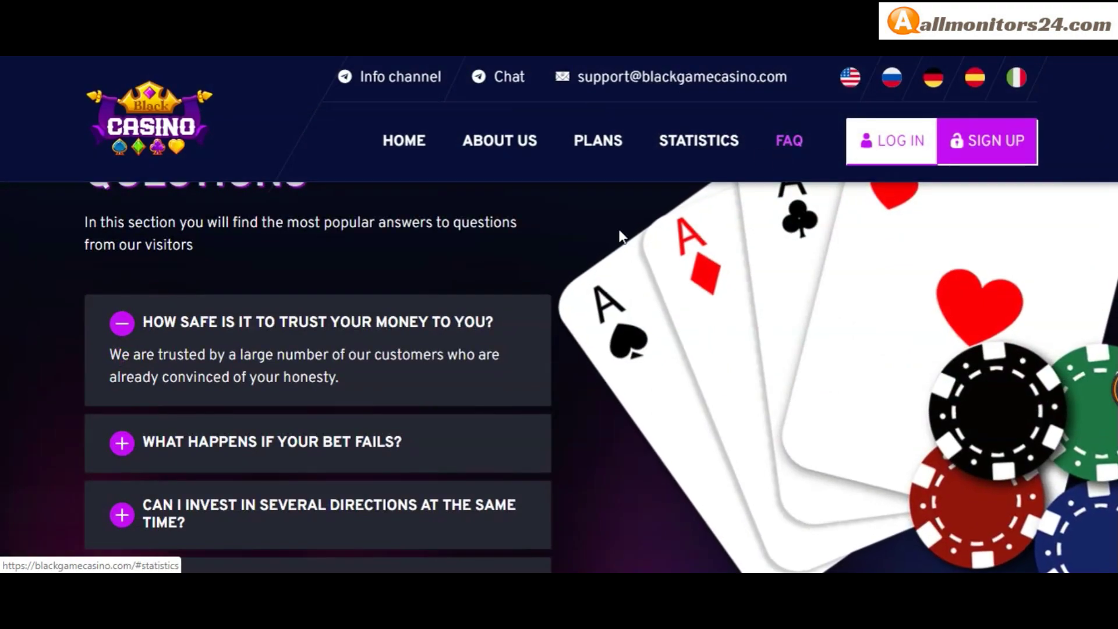
{"action": "scroll", "coordinate": [620, 234], "scroll_direction": "down", "scroll_amount": 5}
{"action": "scroll", "coordinate": [376, 301], "scroll_direction": "down", "scroll_amount": 5}
{"action": "scroll", "coordinate": [376, 301], "scroll_direction": "down", "scroll_amount": 5}
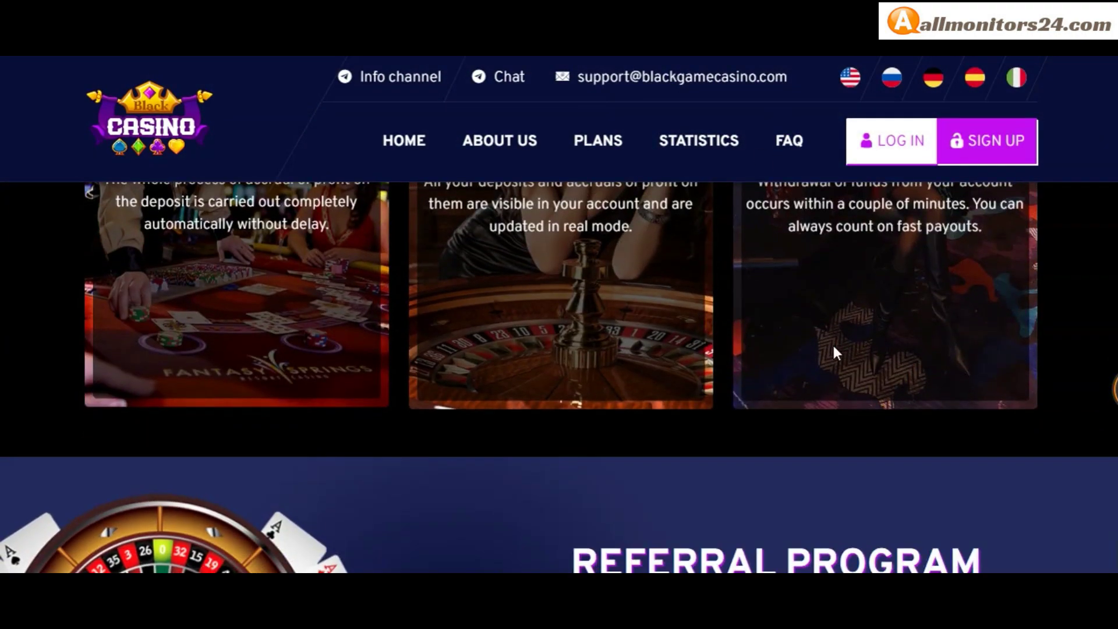
{"action": "scroll", "coordinate": [832, 343], "scroll_direction": "down", "scroll_amount": 5}
{"action": "scroll", "coordinate": [833, 344], "scroll_direction": "down", "scroll_amount": 3}
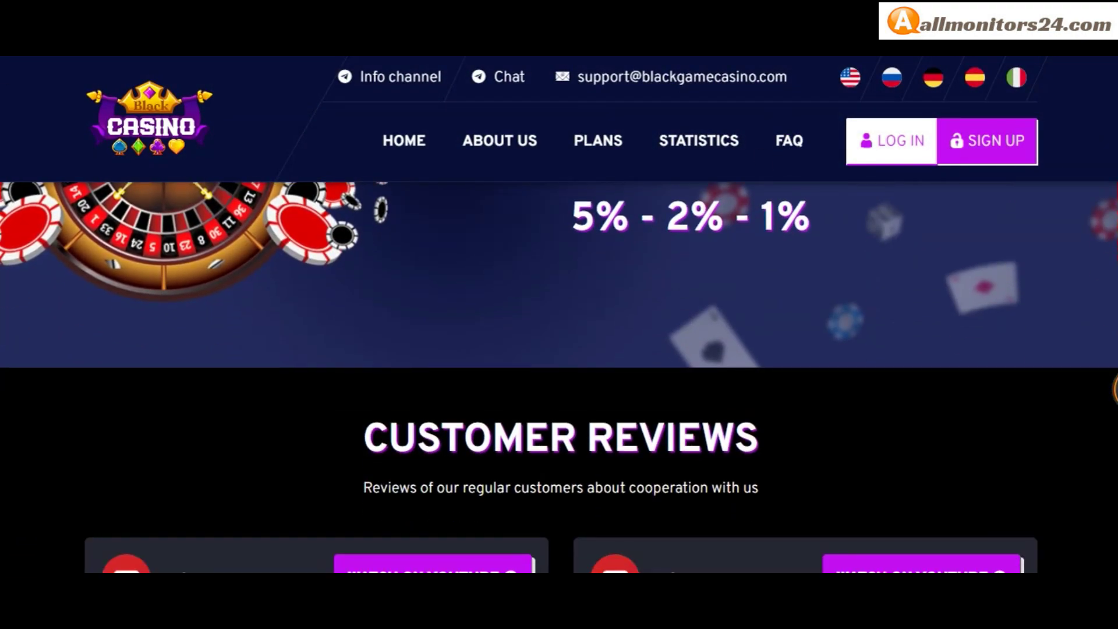
{"action": "key", "text": "Home"}
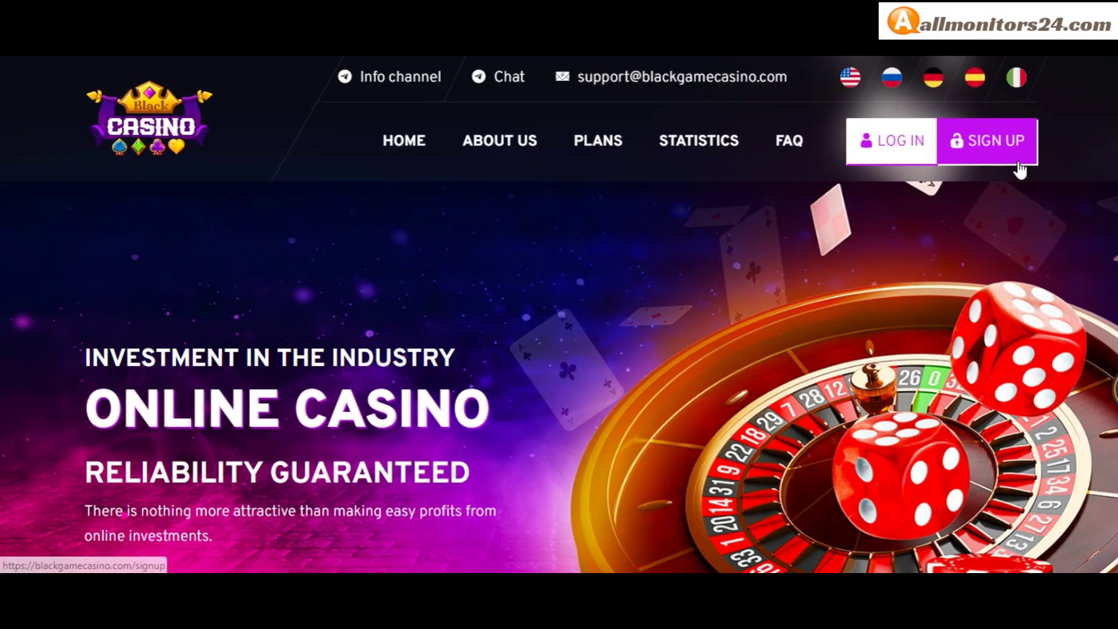
{"action": "scroll", "coordinate": [619, 289], "scroll_direction": "down", "scroll_amount": 4}
{"action": "scroll", "coordinate": [619, 290], "scroll_direction": "down", "scroll_amount": 5}
{"action": "scroll", "coordinate": [620, 289], "scroll_direction": "down", "scroll_amount": 4}
{"action": "scroll", "coordinate": [619, 289], "scroll_direction": "down", "scroll_amount": 4}
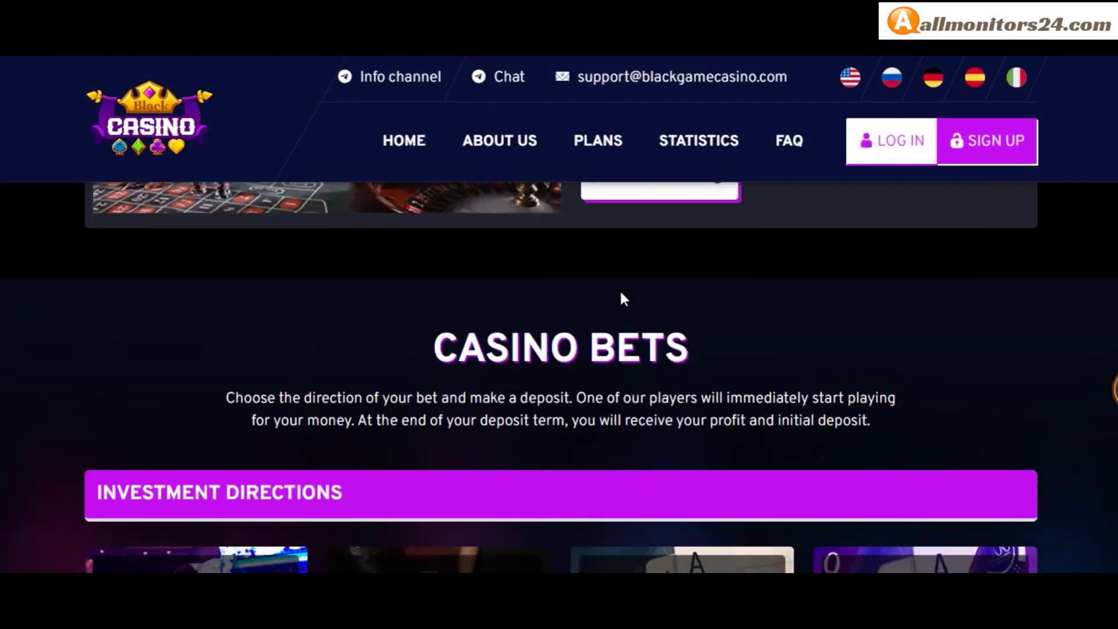
{"action": "scroll", "coordinate": [619, 289], "scroll_direction": "down", "scroll_amount": 2}
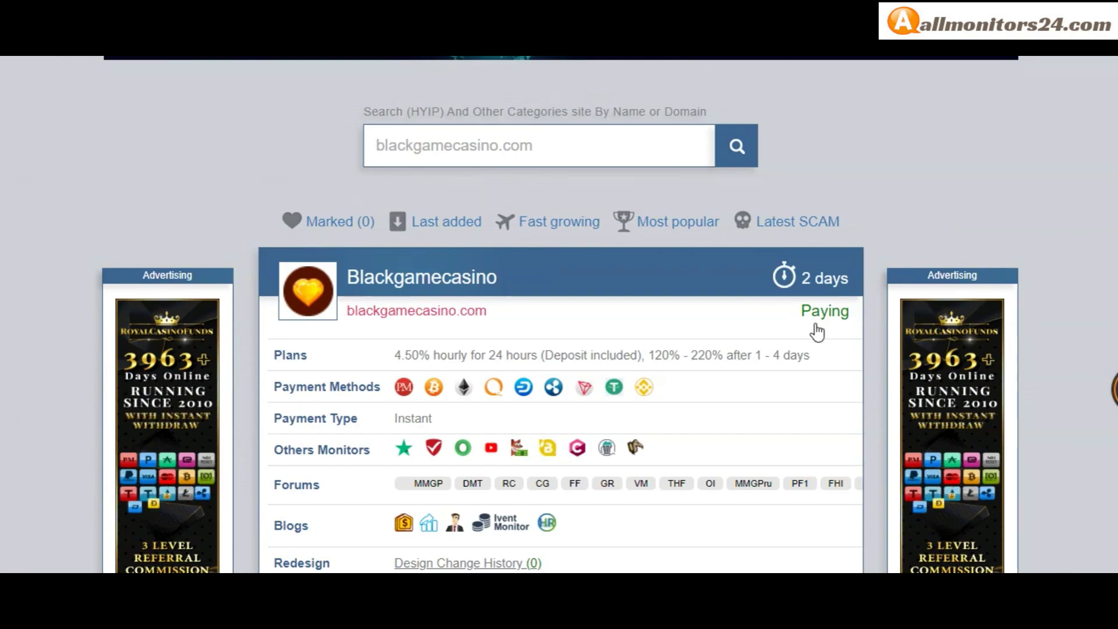
{"action": "scroll", "coordinate": [902, 358], "scroll_direction": "up", "scroll_amount": 5}
{"action": "scroll", "coordinate": [1065, 121], "scroll_direction": "up", "scroll_amount": 3}
{"action": "scroll", "coordinate": [1064, 122], "scroll_direction": "down", "scroll_amount": 2}
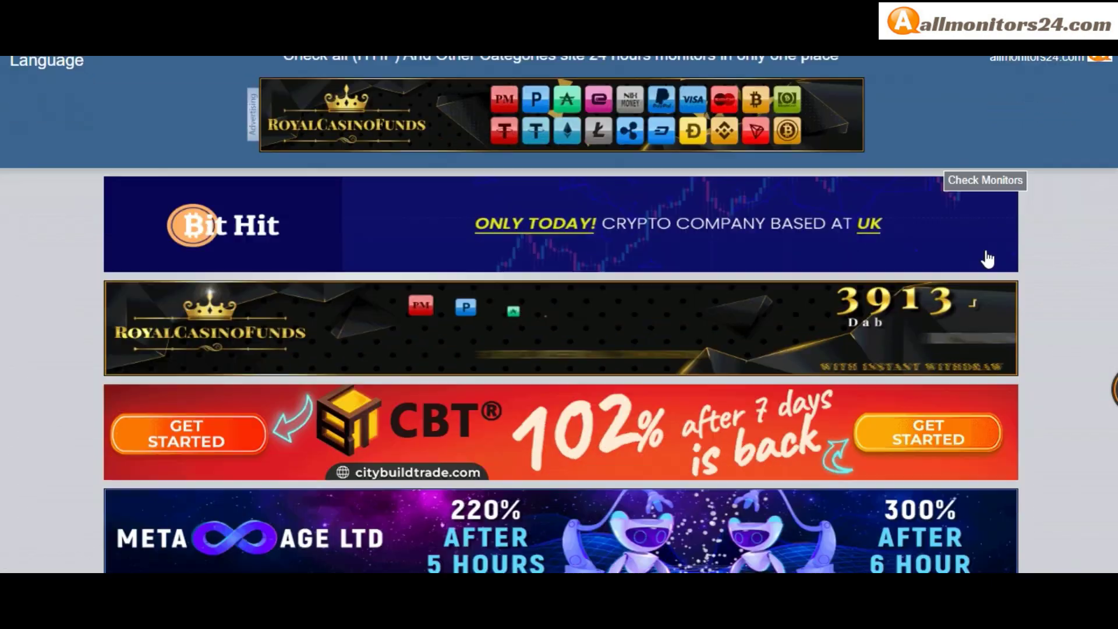